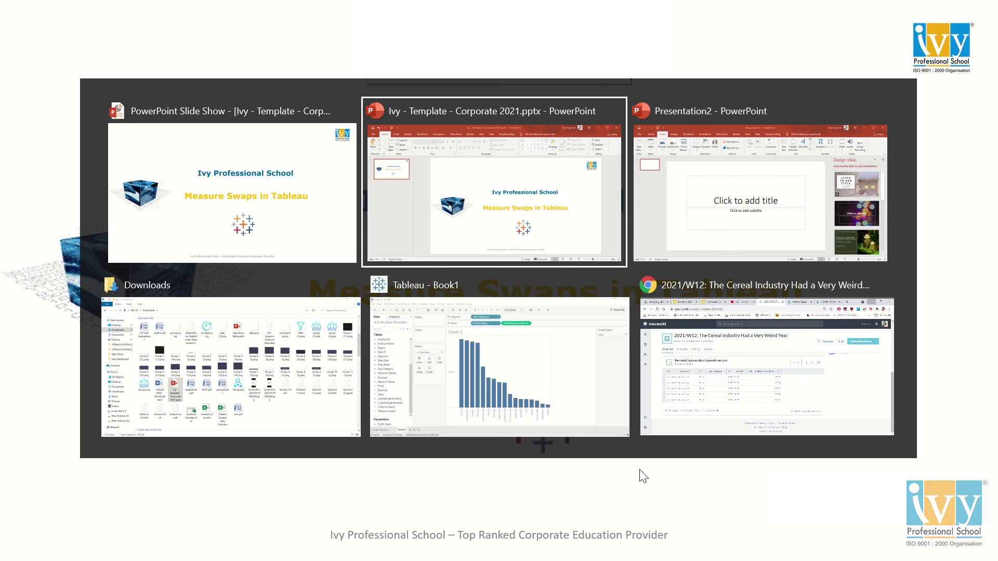
key(alt+Tab)
key(alt+Tab)
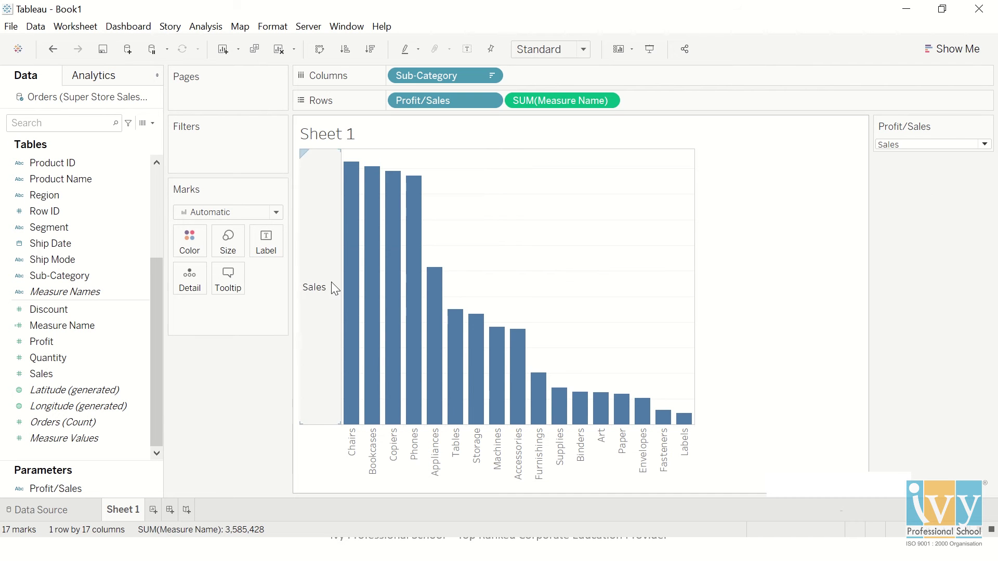
Step: Flip the Profit/Sales parameter to Profit and back to Sales, then add blank Sheet 2
drag(101, 472, 99, 258)
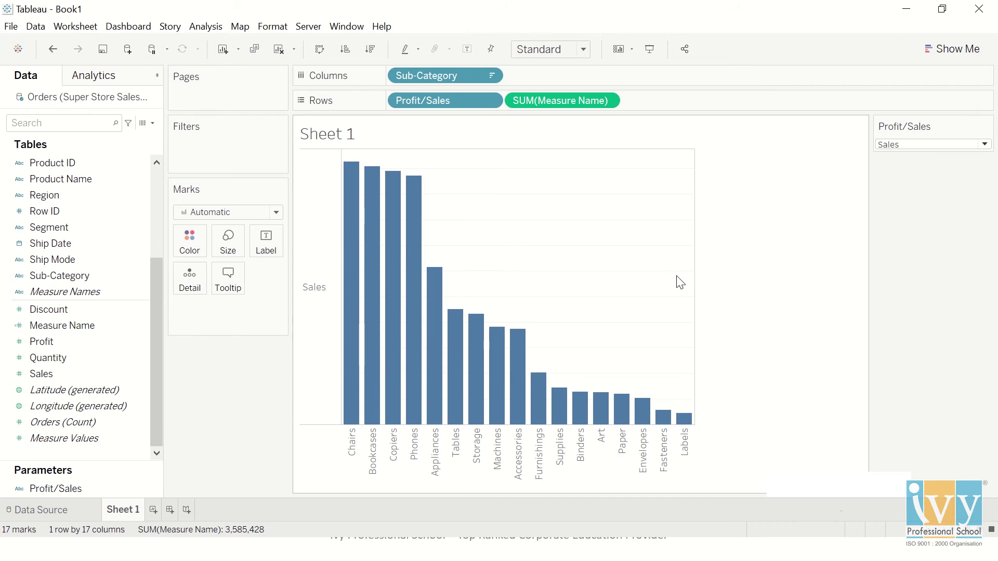
click(928, 150)
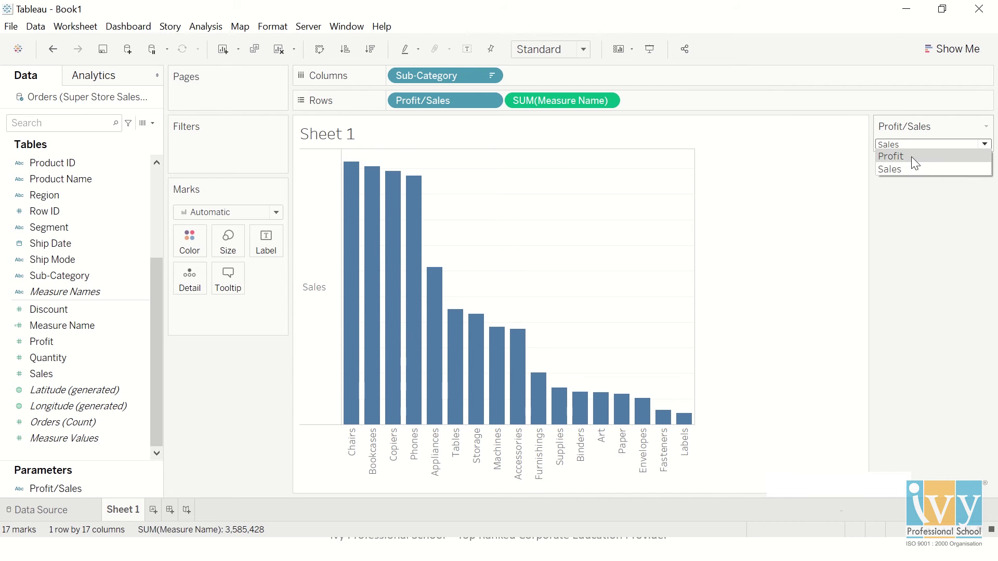
click(912, 157)
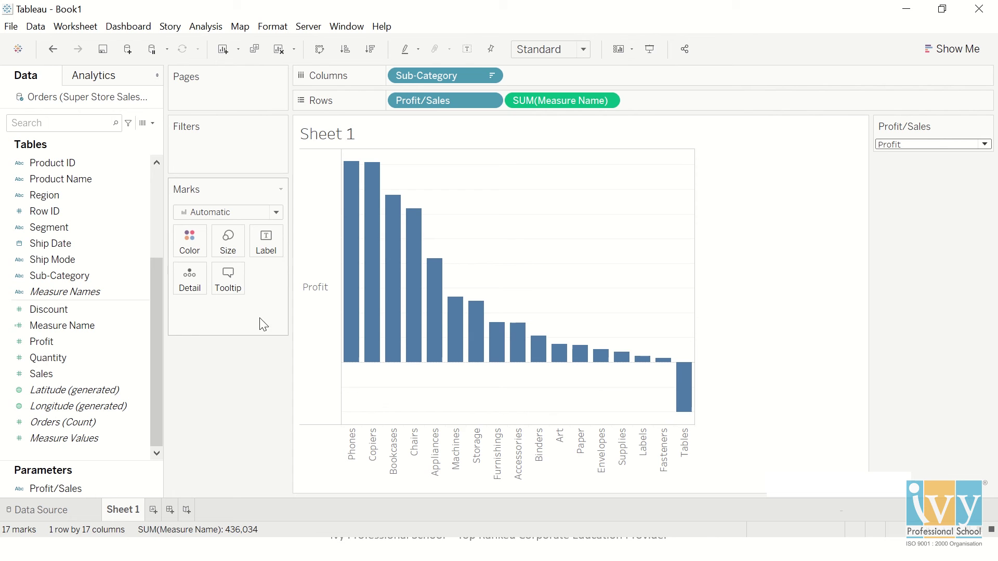
click(916, 145)
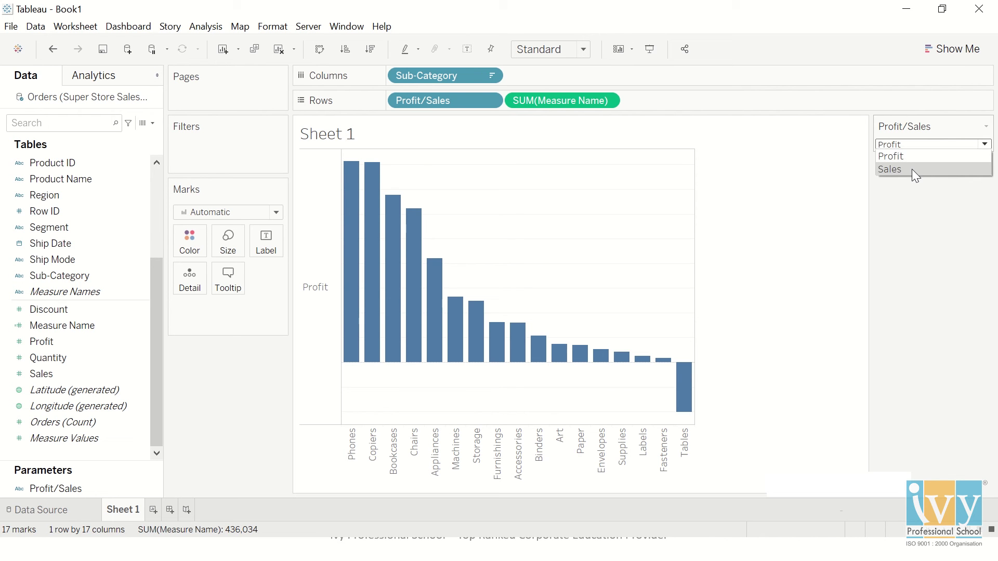
click(912, 167)
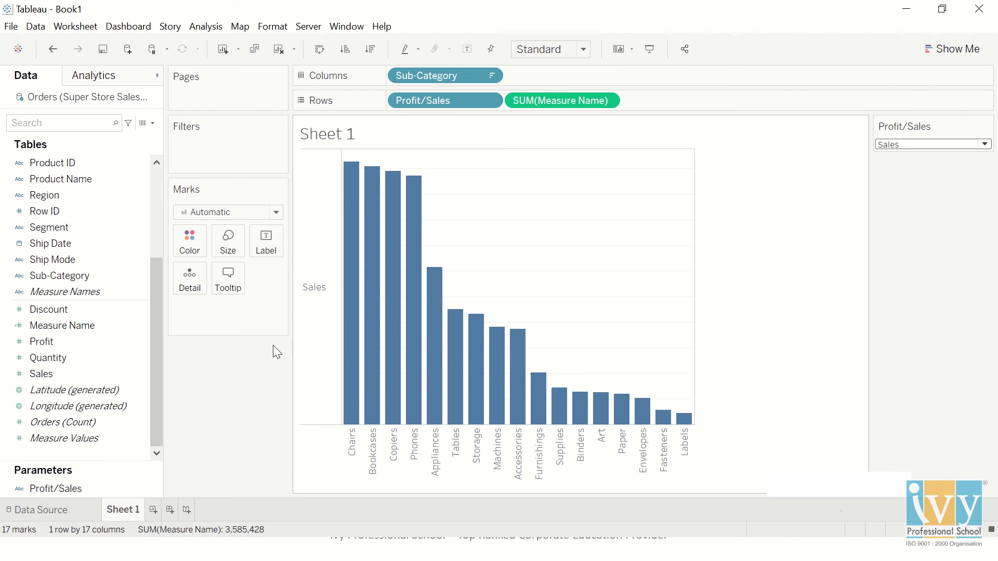
click(158, 511)
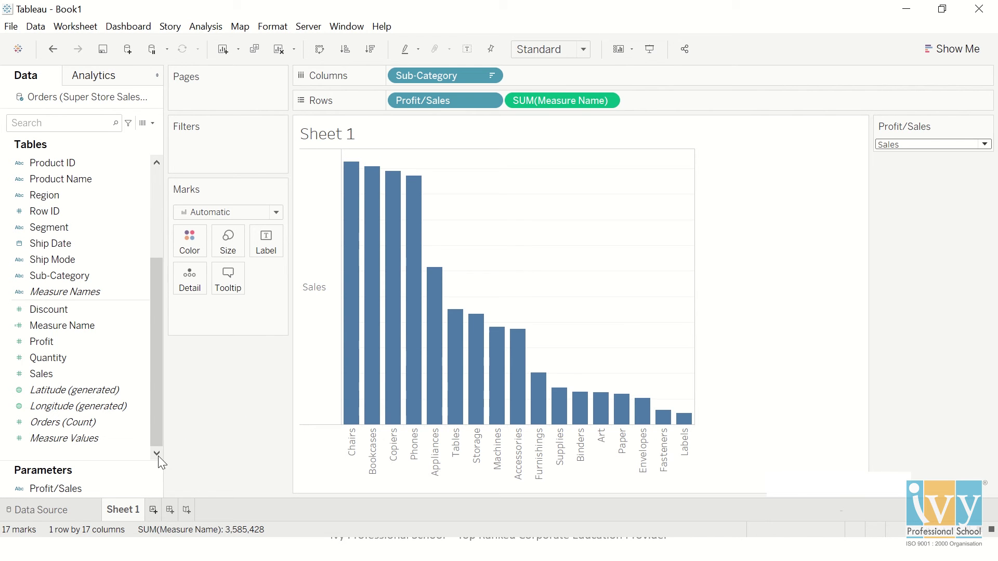
Step: Put Sub-Category on the Rows shelf of Sheet 2
scroll(114, 389, up, 3)
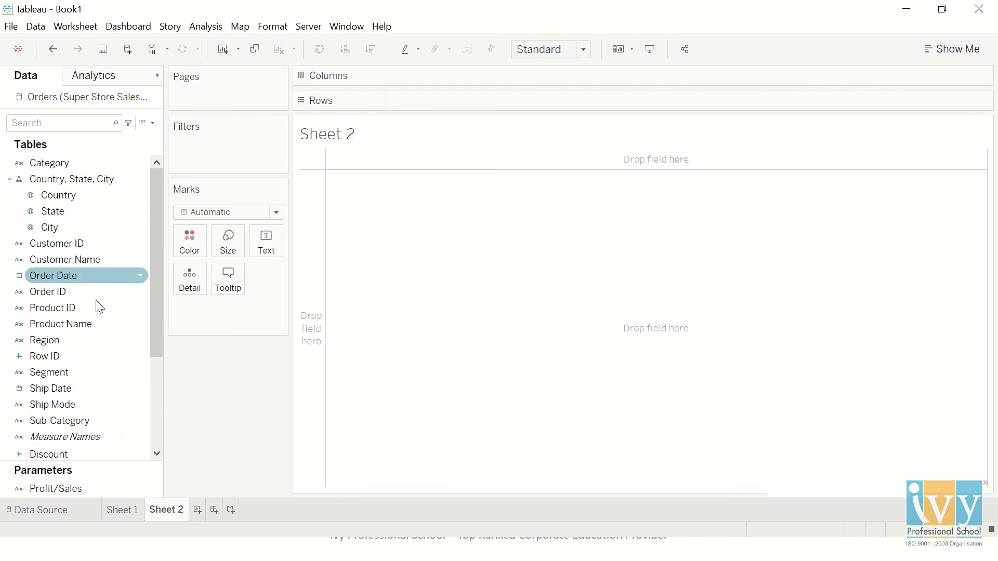
drag(58, 421, 311, 266)
scroll(111, 360, down, 3)
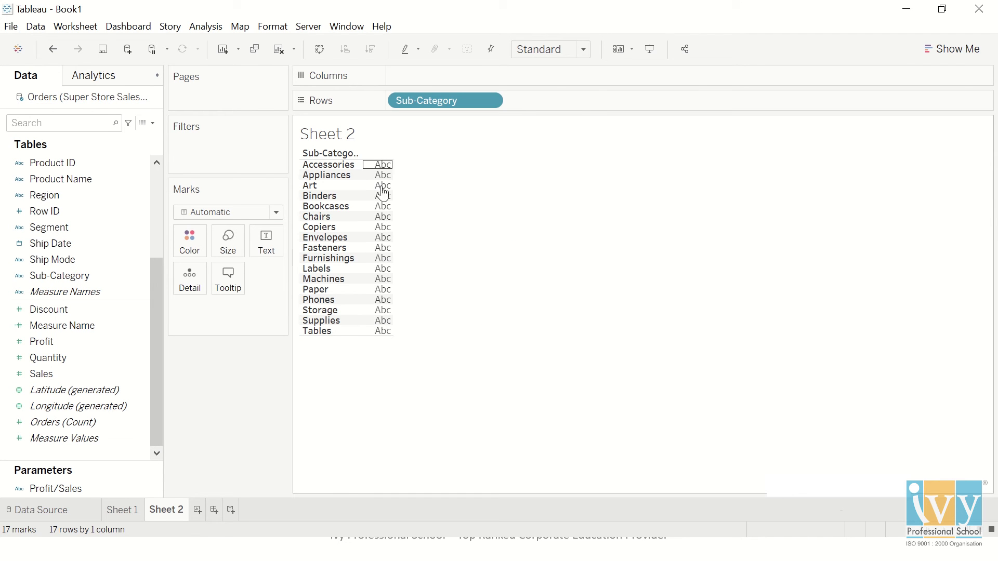
Step: Start a new parameter named Choose Measure with String data type and a List of values
click(152, 125)
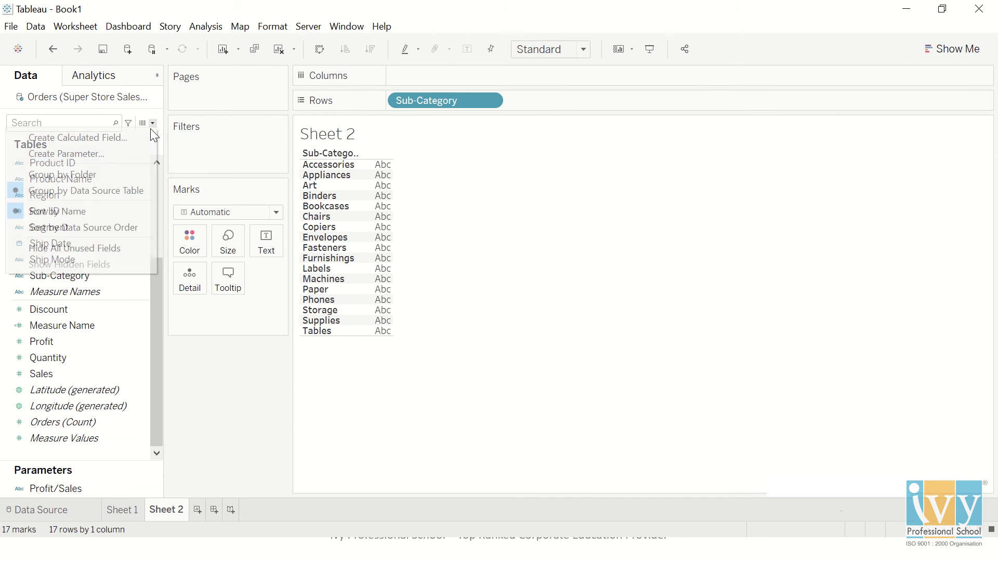
click(42, 154)
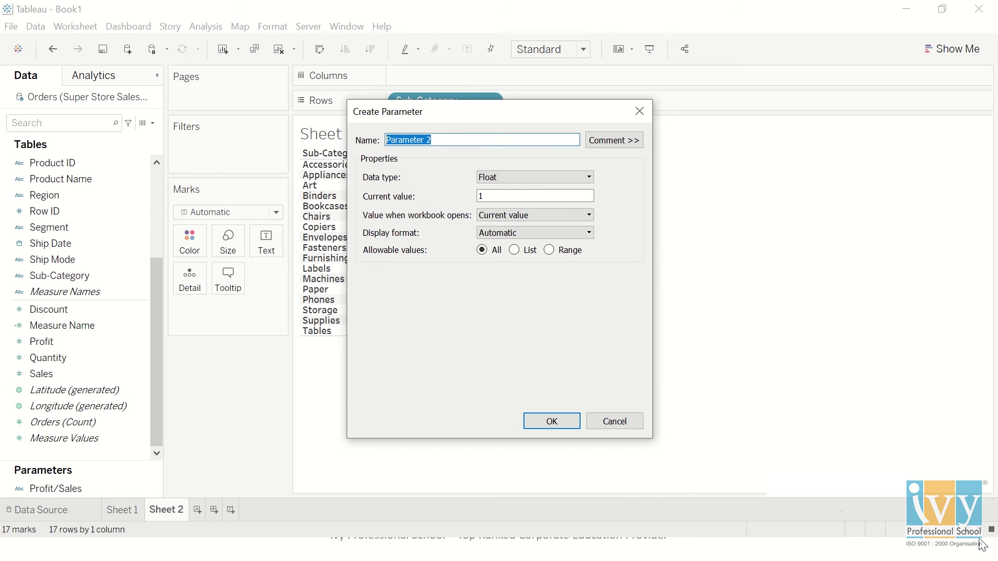
text(Chhos)
text(sse)
text( Measure)
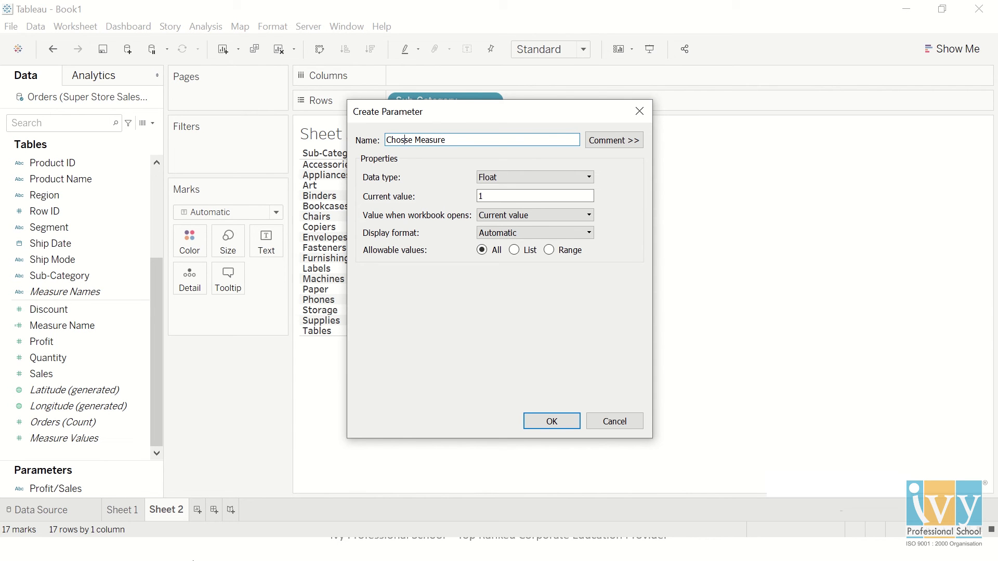
key(BackSpace)
text(o)
click(504, 177)
click(496, 207)
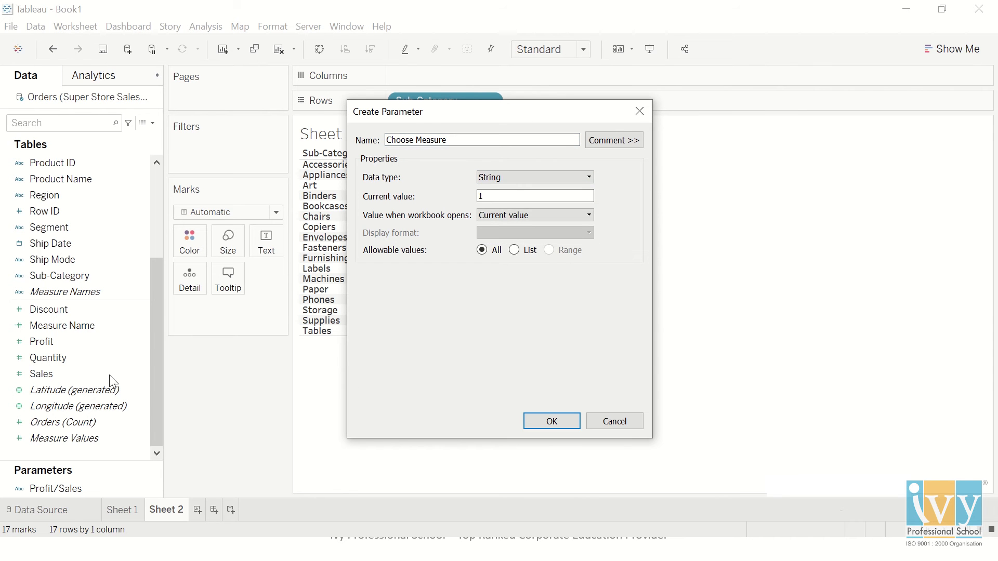
click(514, 250)
Step: Enter Sales, Profit and Discount as the allowed values and create the parameter
click(389, 311)
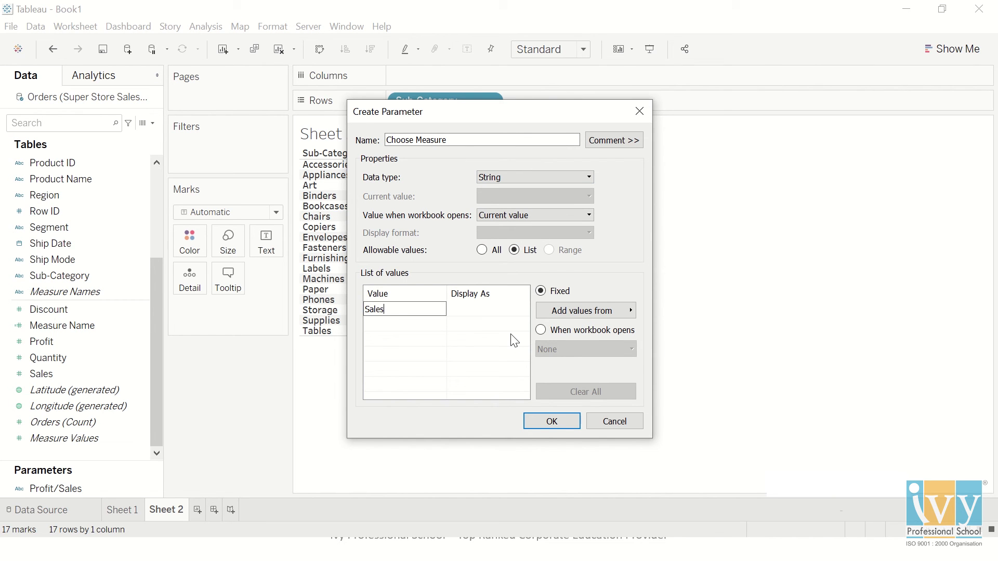
click(399, 325)
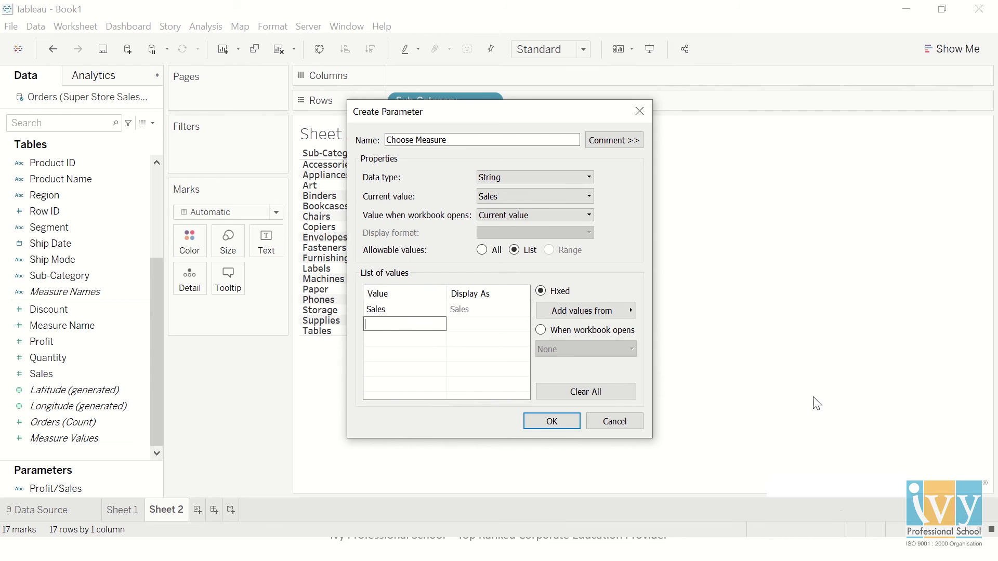
text(Profit)
click(409, 341)
text(Disc)
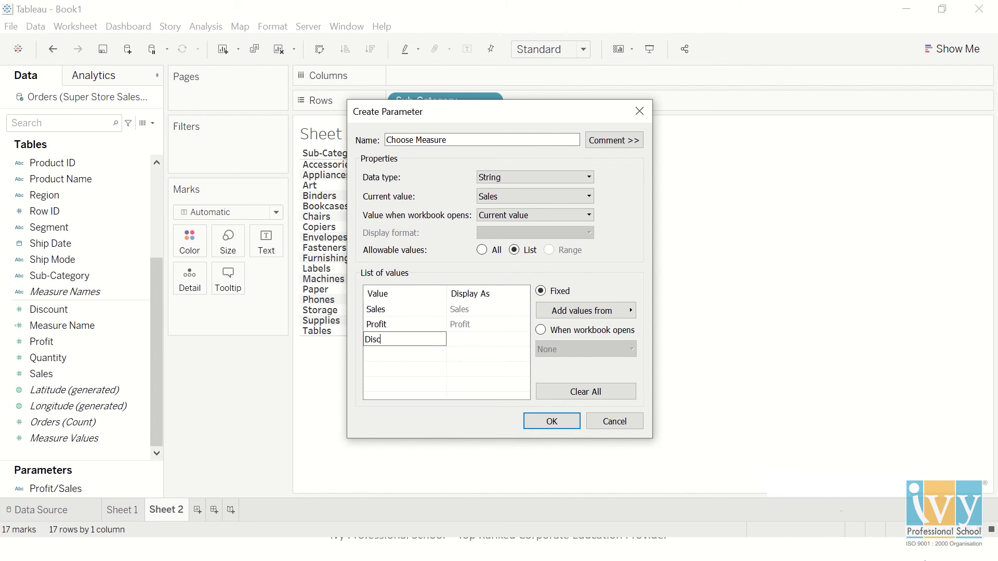
text(ount)
click(447, 376)
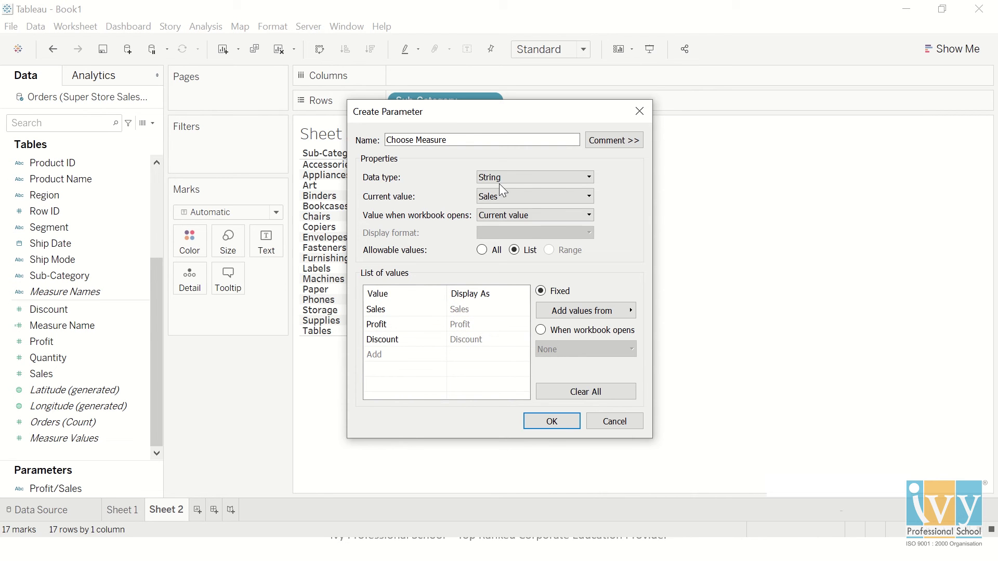
drag(461, 120, 342, 143)
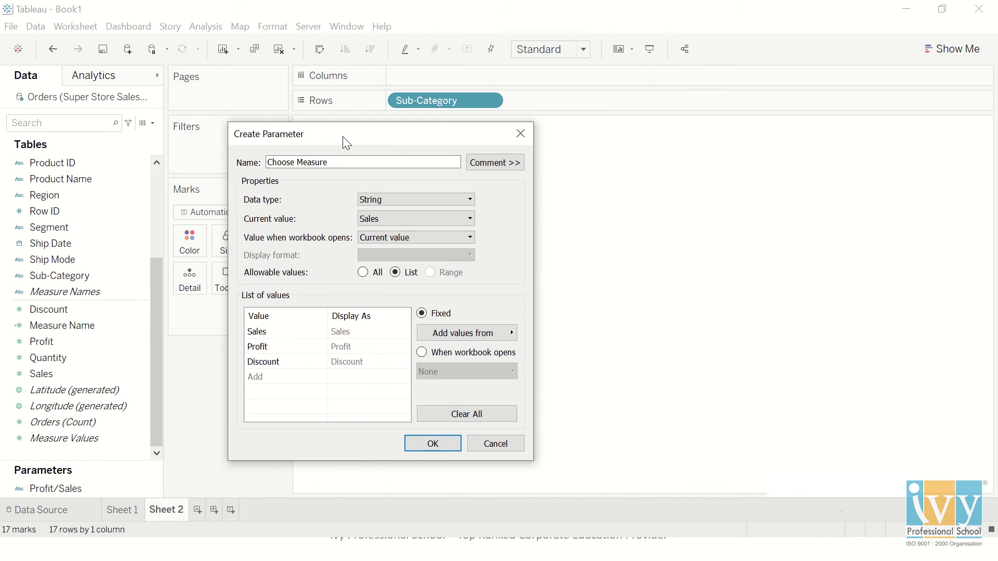
click(433, 442)
Step: Open a new calculated field and begin the formula with CASE [Choose Measure]
click(152, 123)
click(110, 136)
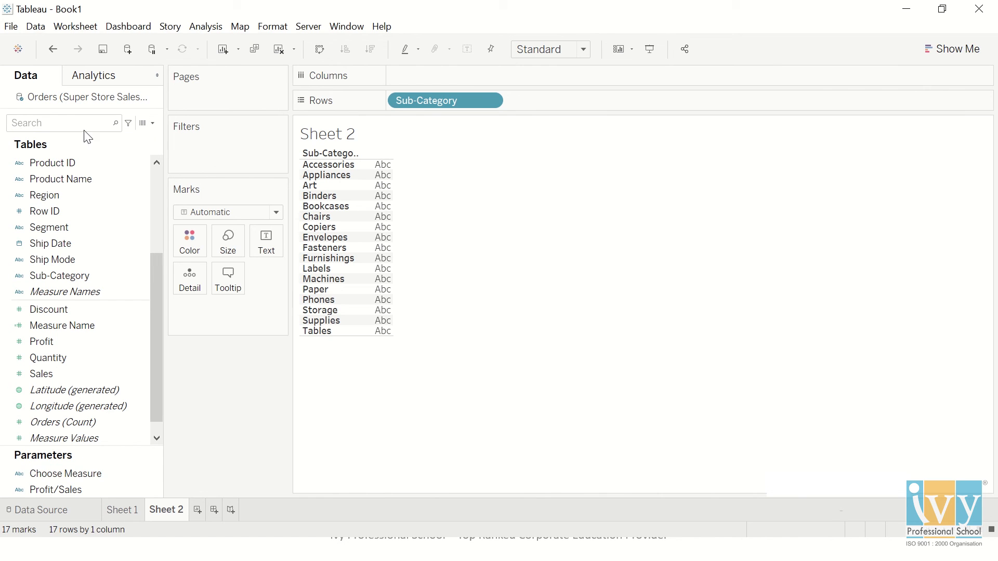
drag(408, 323, 548, 270)
click(433, 294)
text(case)
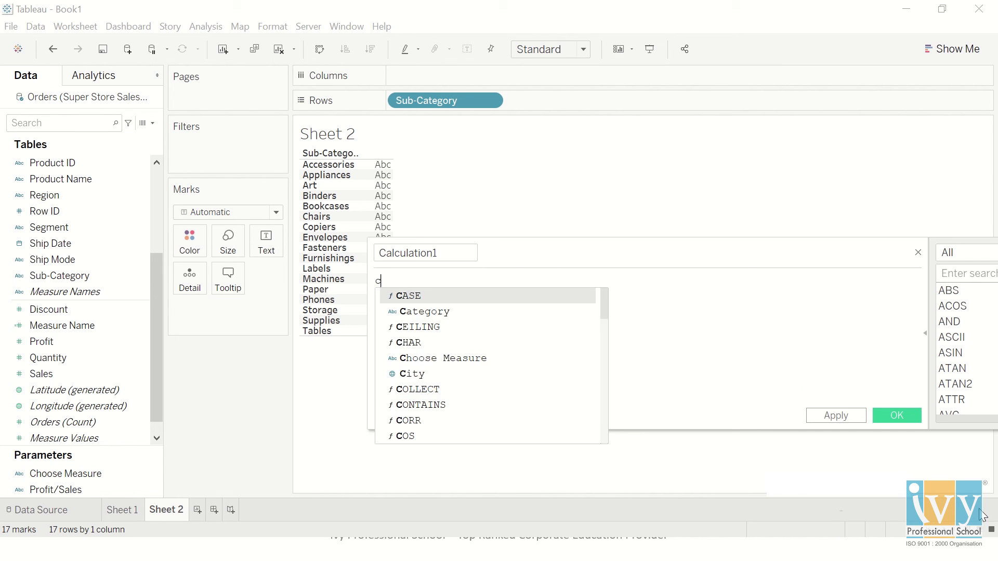
key(Return)
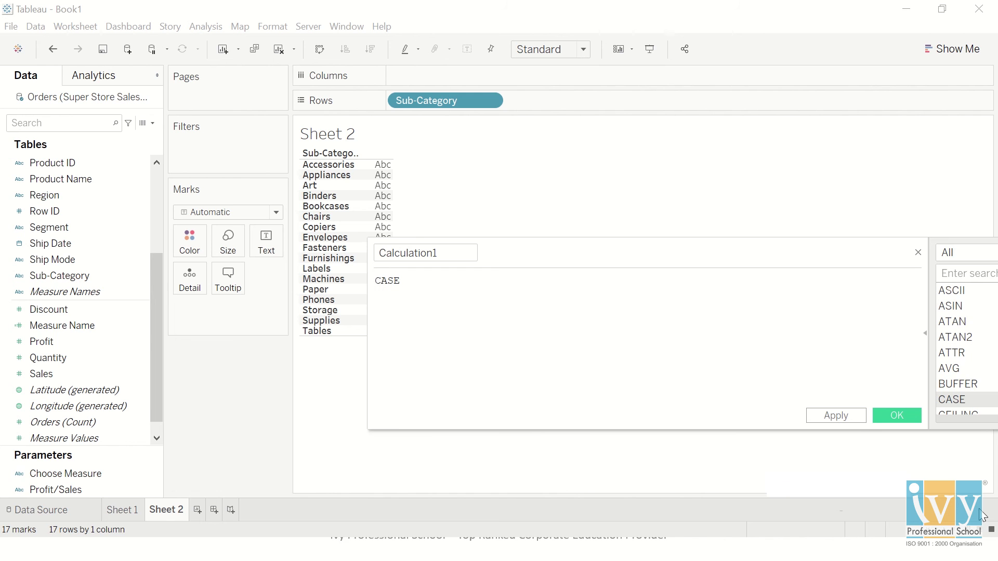
text(when)
key(Return)
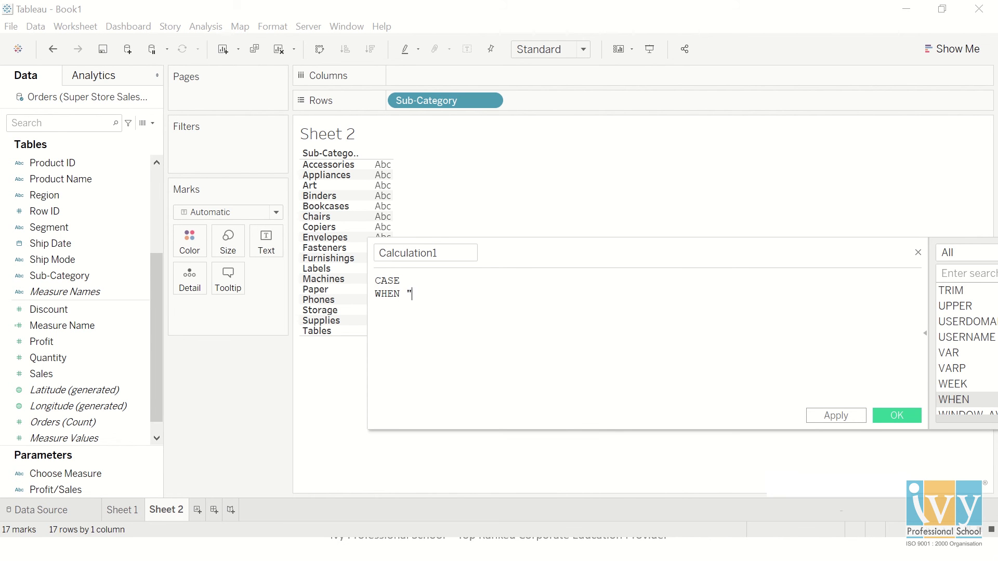
key(BackSpace)
key(BackSpace)
key(BackSpace)
key(BackSpace)
key(BackSpace)
text([Choose Measure])
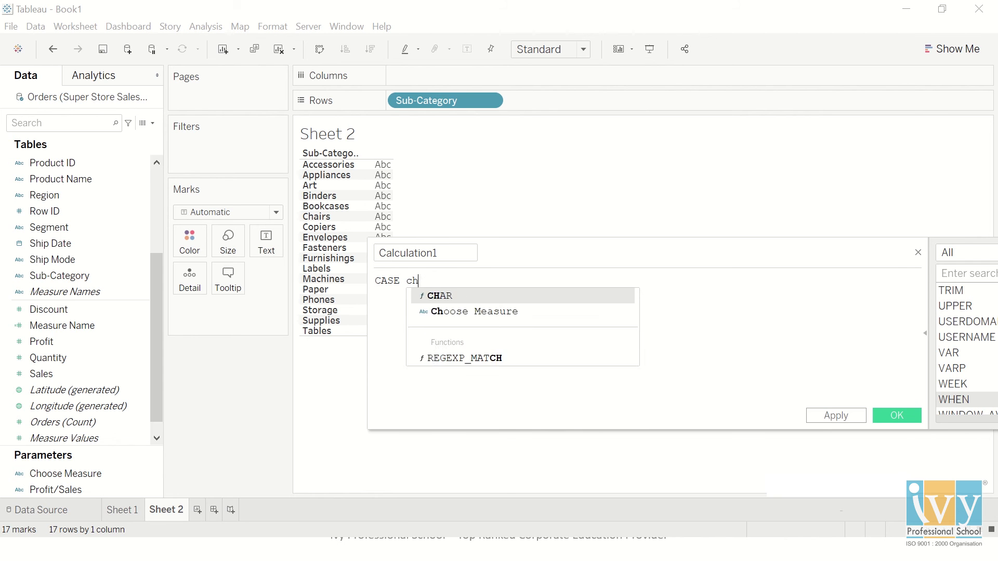
key(Return)
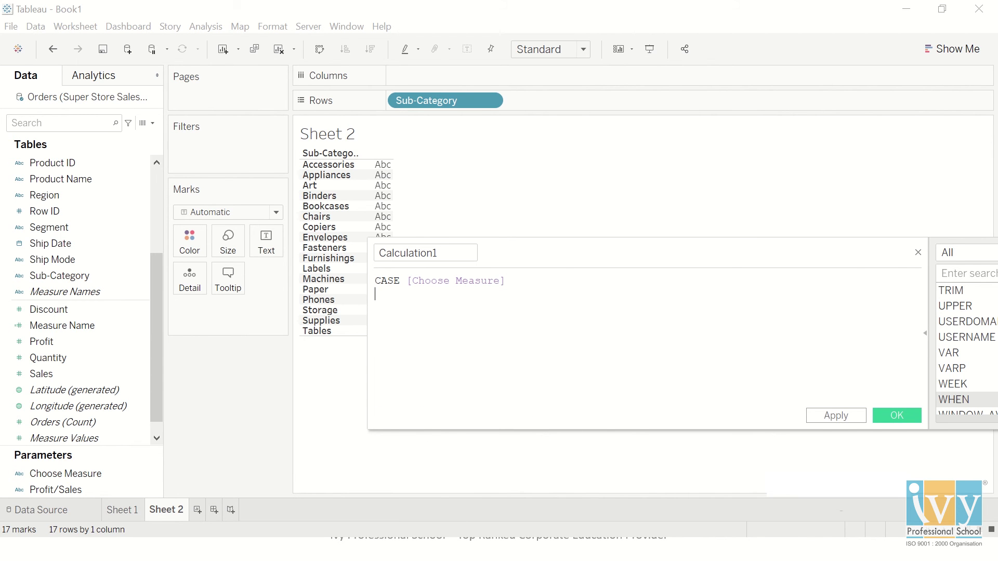
Step: Add the branches WHEN "Sales" THEN [Sales] and WHEN "Profit" THEN [Profit]
text(when)
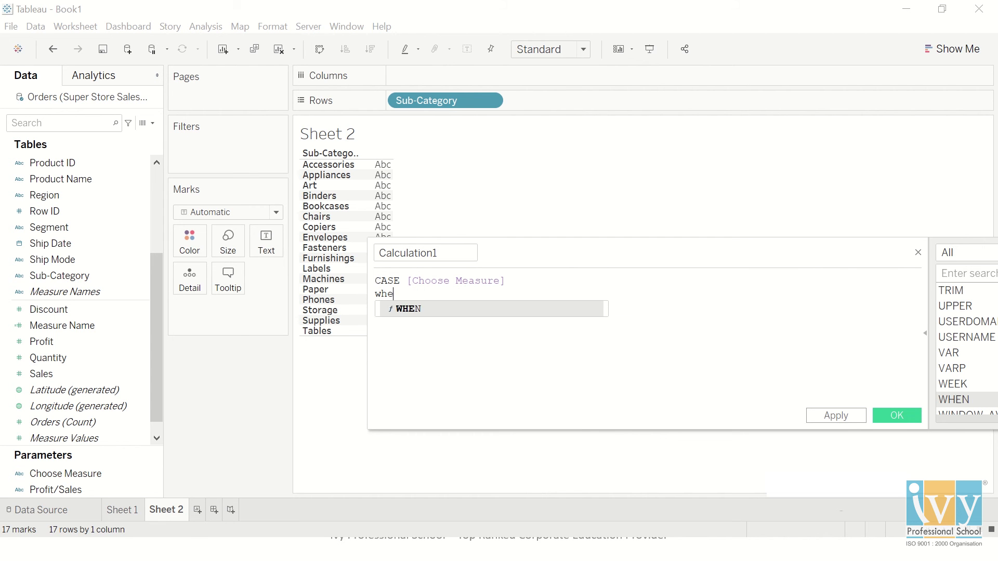
key(Return)
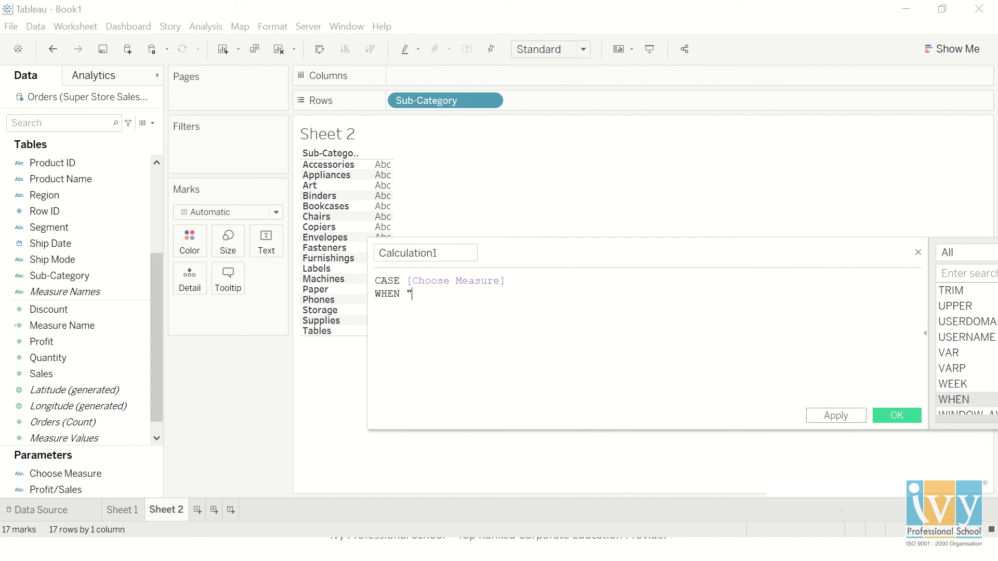
text("Sales" the)
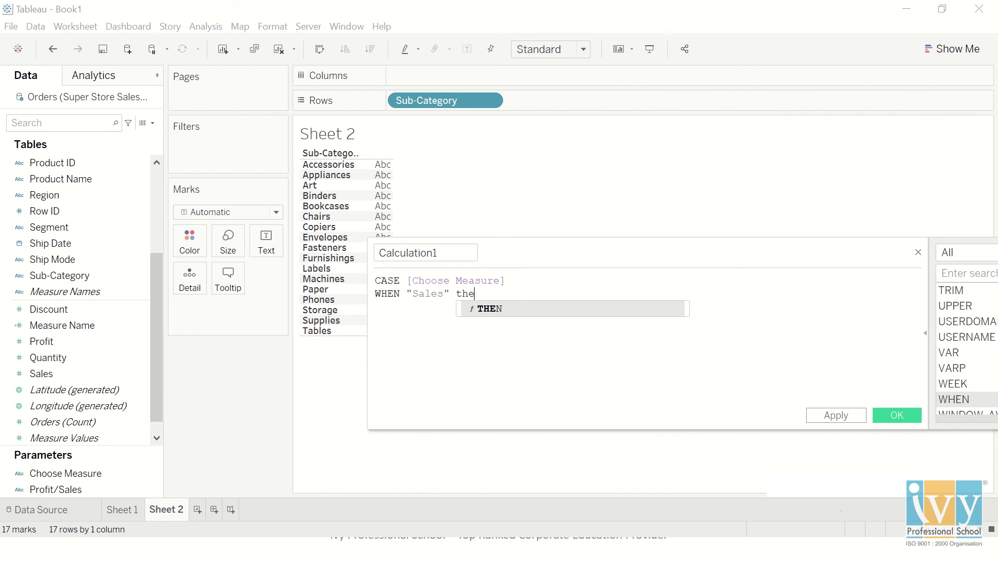
key(Return)
text([Sale)
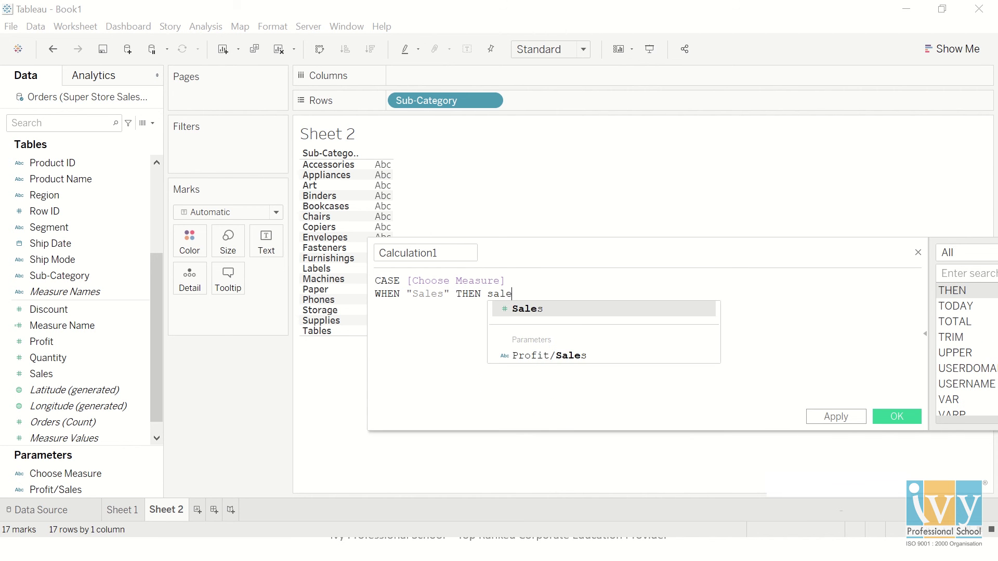
key(Return)
text(whe)
key(Return)
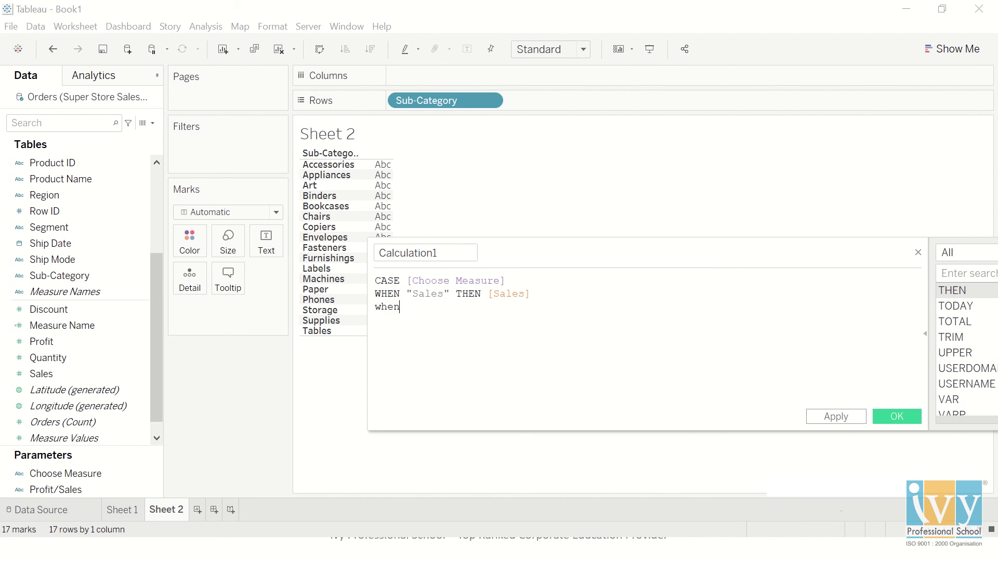
text("Pro)
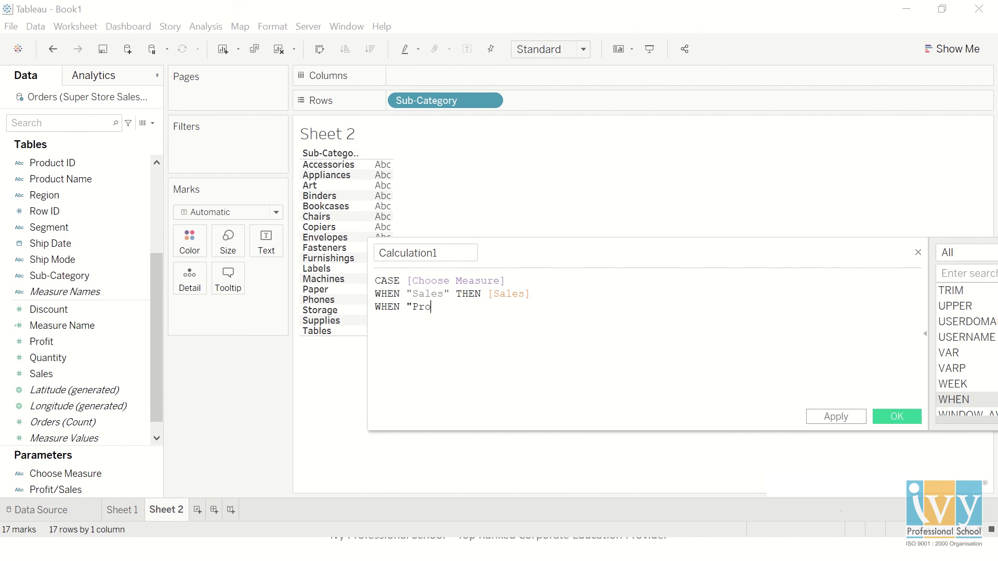
text(fit" the)
key(Return)
text(prof)
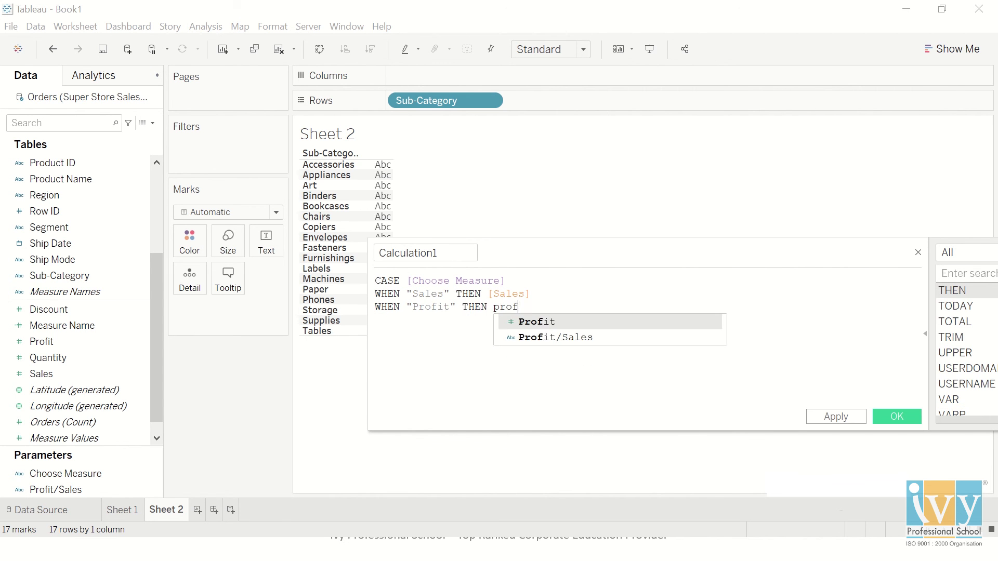
key(Return)
Step: Add WHEN "Discount" THEN [Discount] and close the statement with END
text(when)
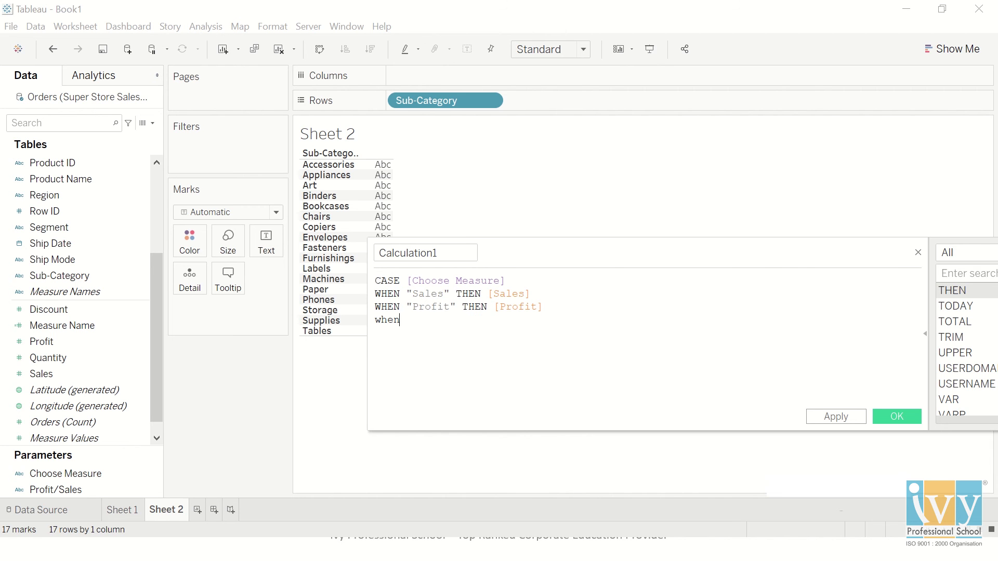
key(Return)
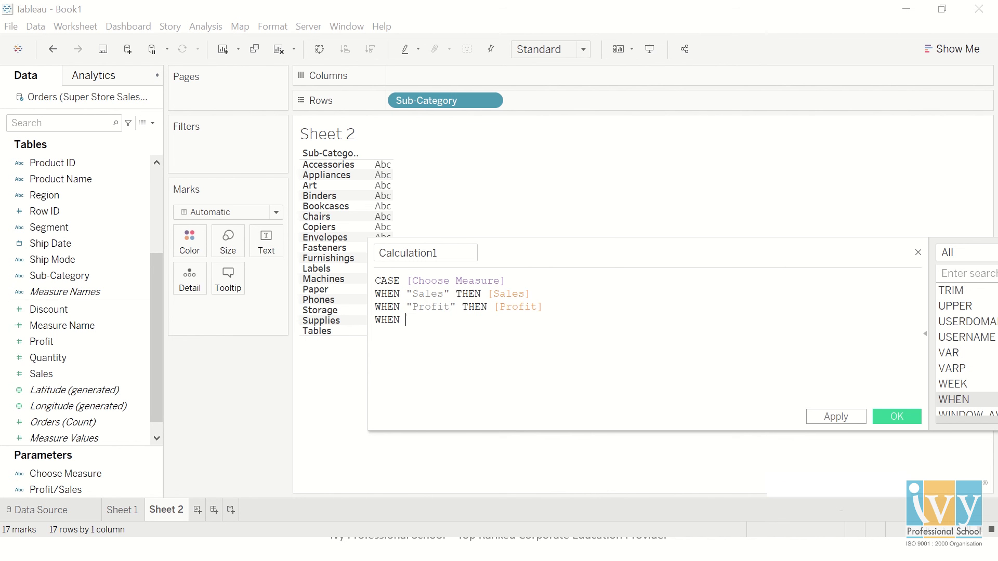
text("Discount" THEN)
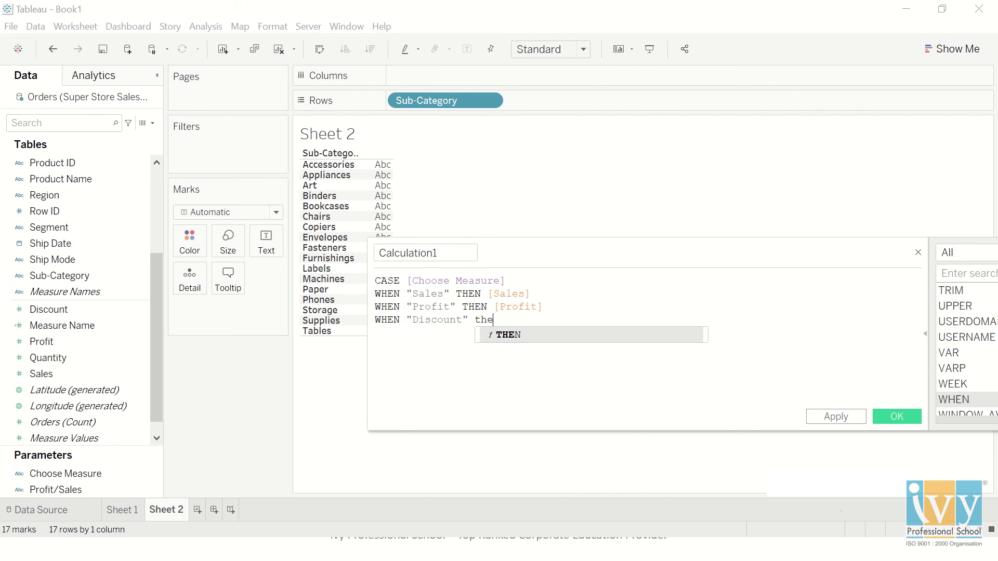
text( [Dis)
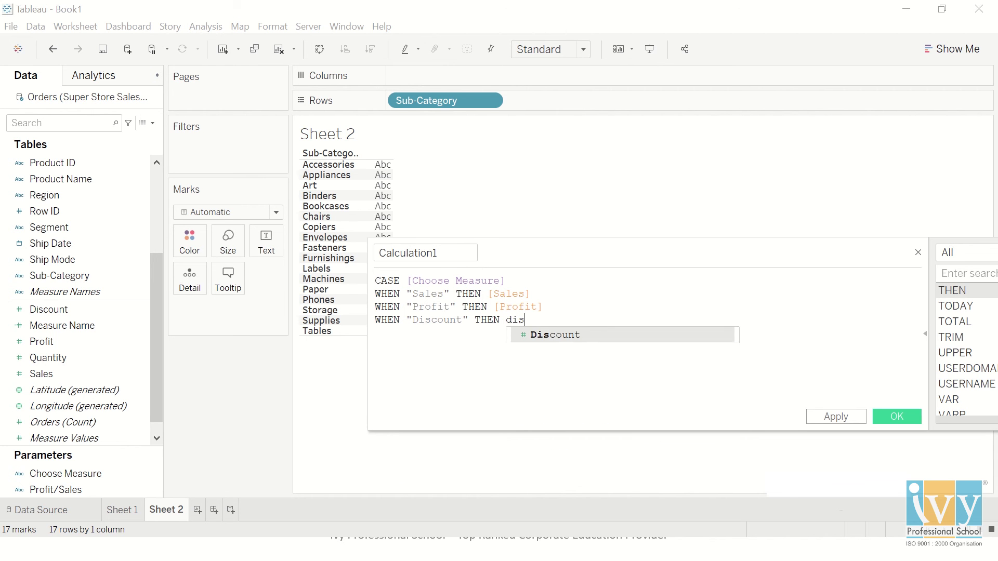
key(Return)
text(EN)
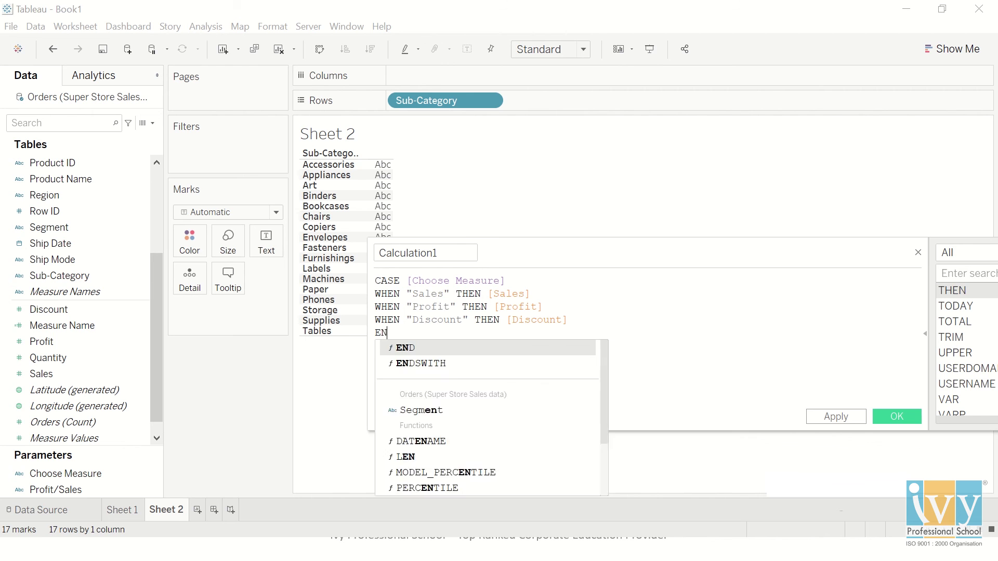
key(Return)
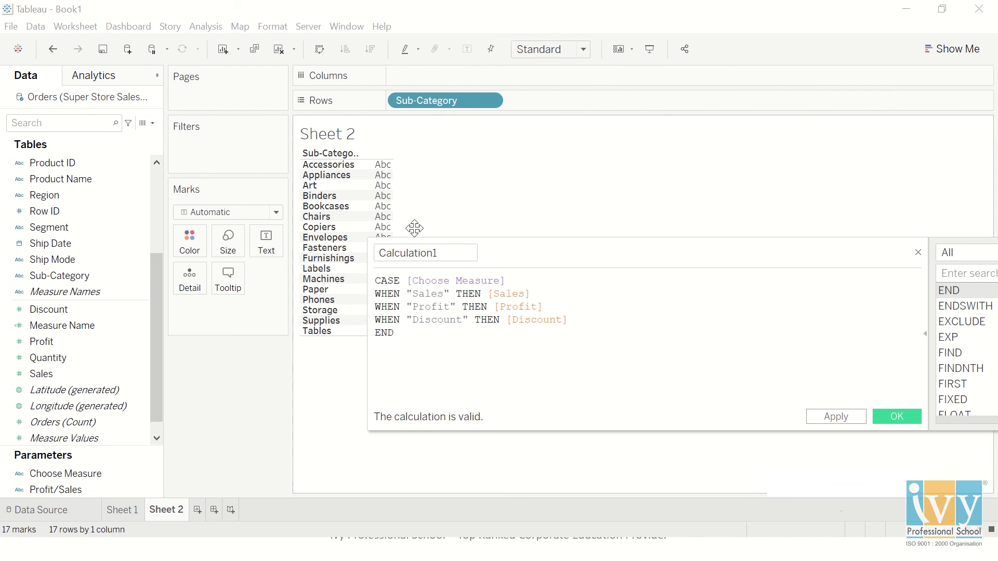
Step: Rename the calculation from Calculation1 to Chosen Measure
click(437, 253)
double_click(410, 253)
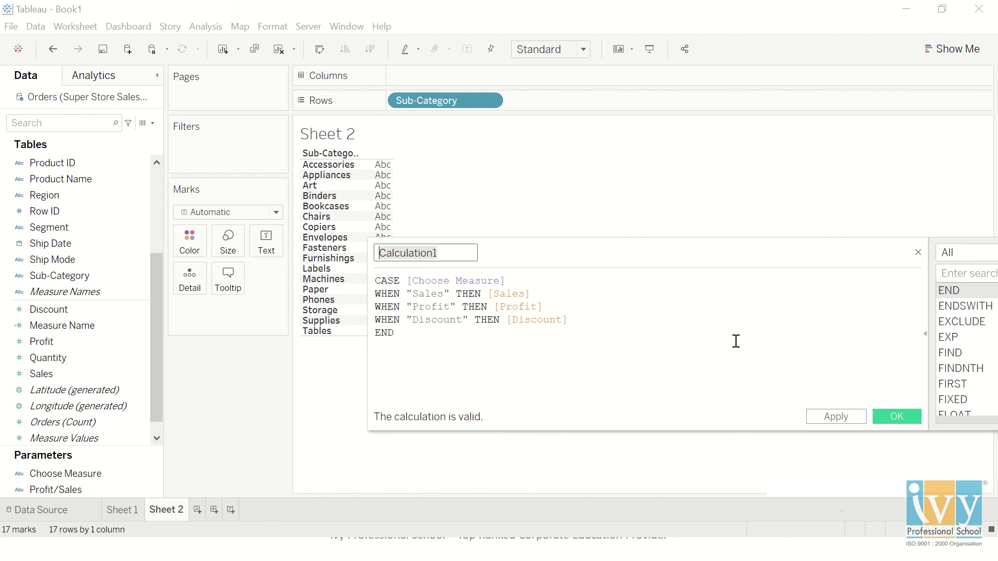
text(Chosen Measure)
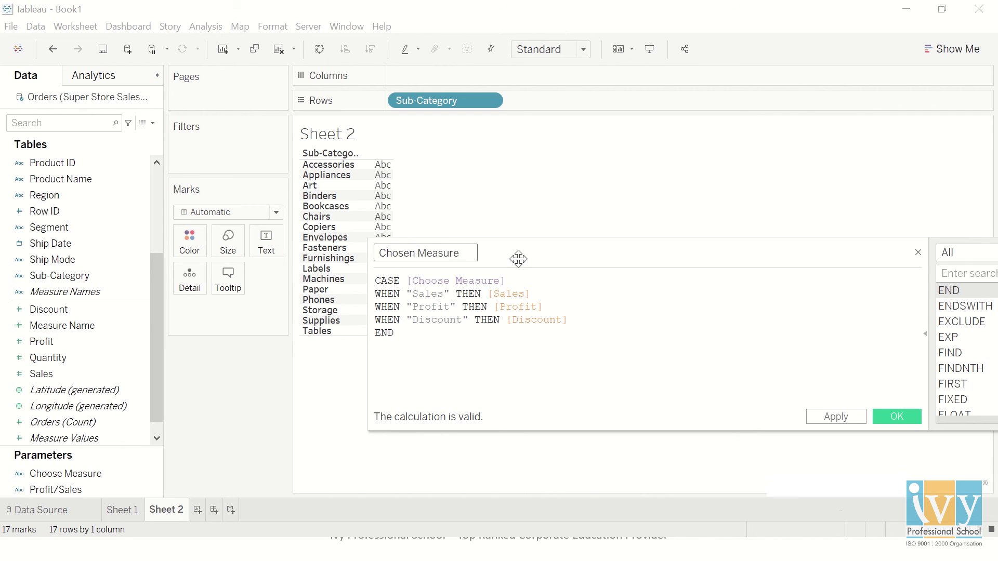
drag(519, 258, 369, 272)
Step: Save Chosen Measure, place it on Columns and sort the bars descending
click(738, 429)
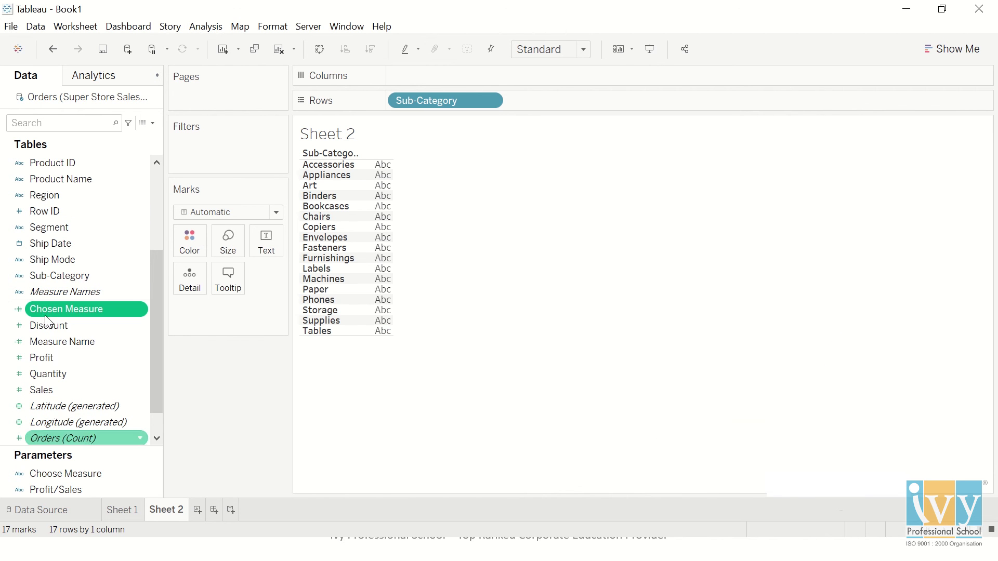
drag(64, 310, 426, 76)
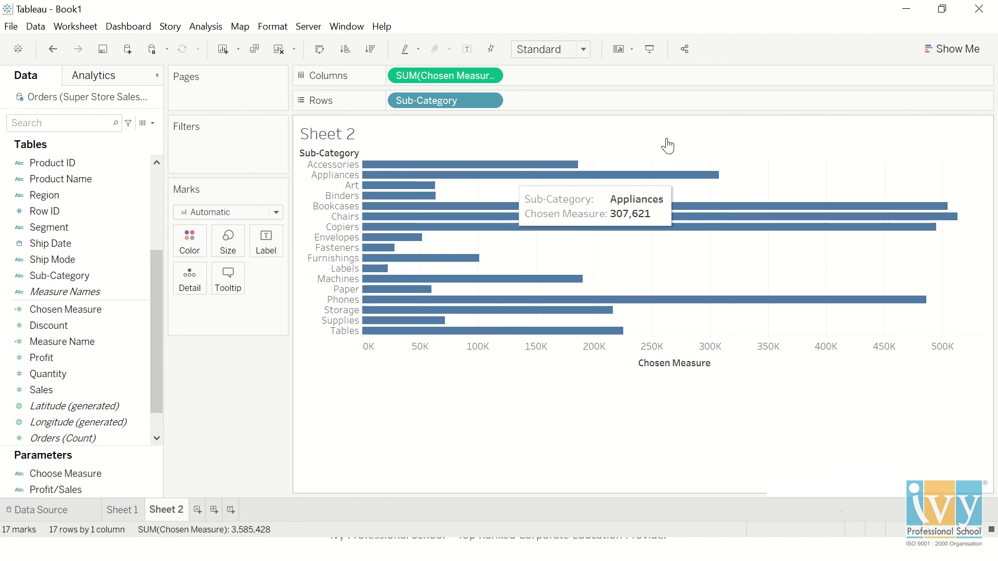
click(953, 49)
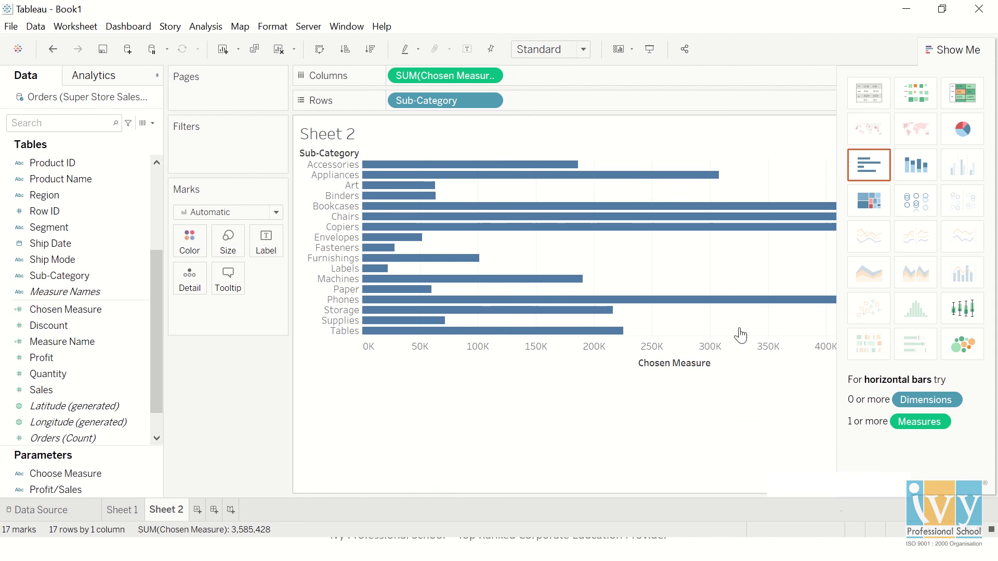
click(716, 363)
click(954, 49)
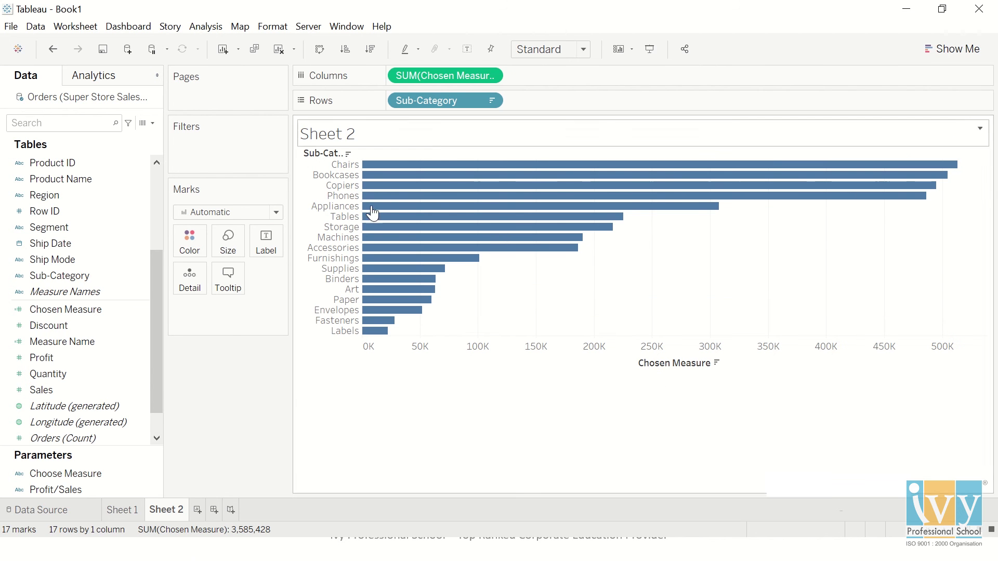
Step: Show the Choose Measure parameter control and switch it to Profit, then Discount
click(70, 474)
right_click(69, 478)
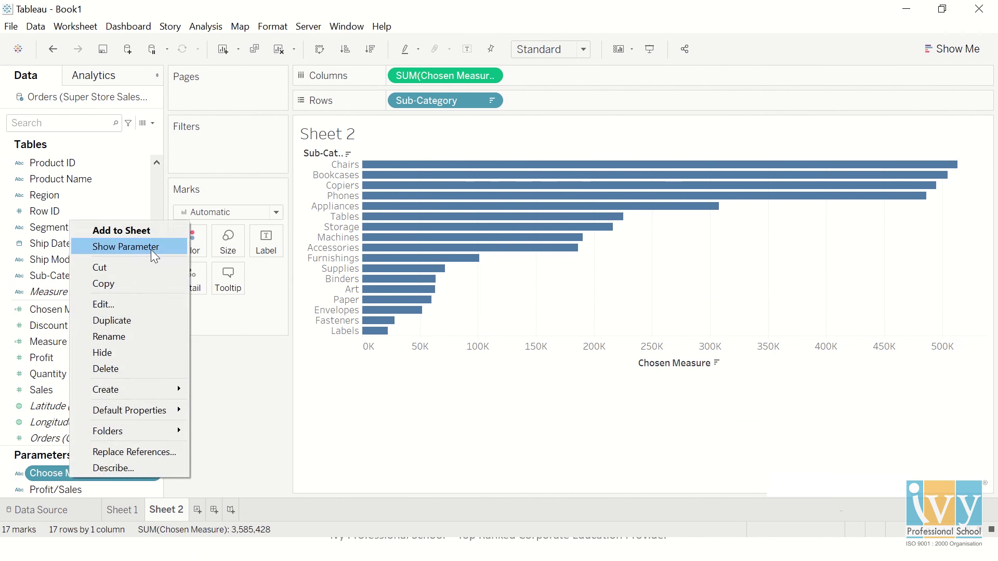
click(136, 231)
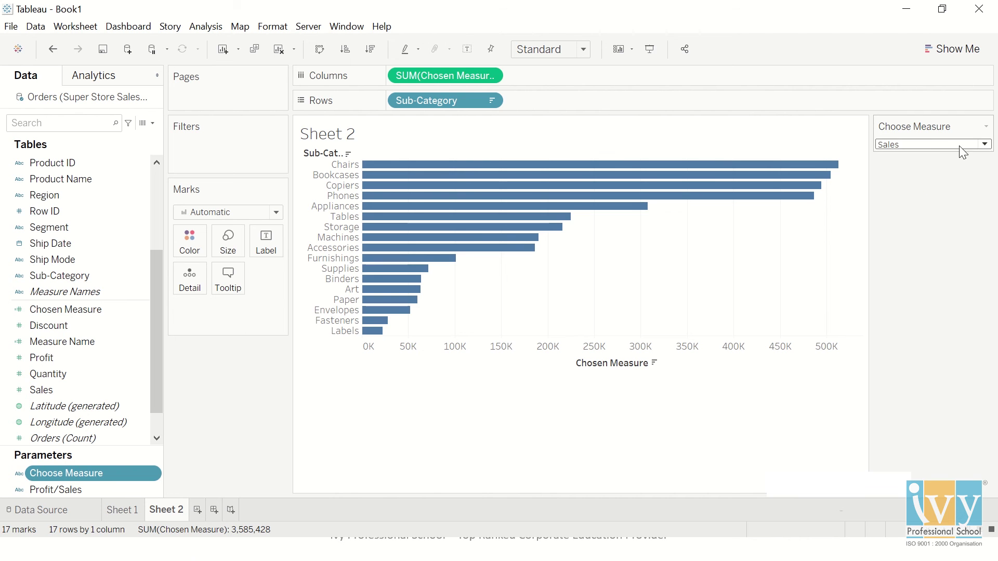
click(926, 145)
click(910, 168)
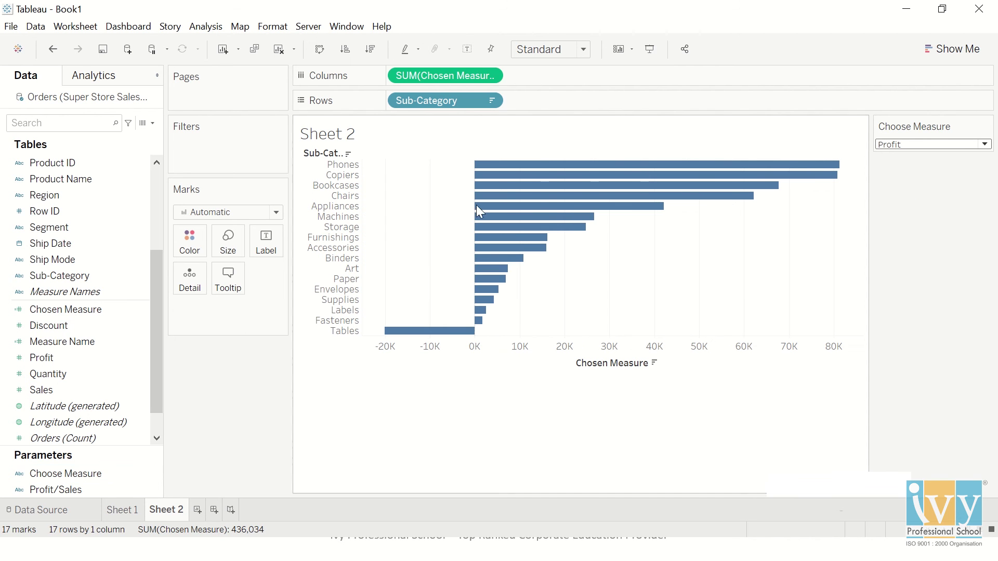
click(909, 143)
click(897, 209)
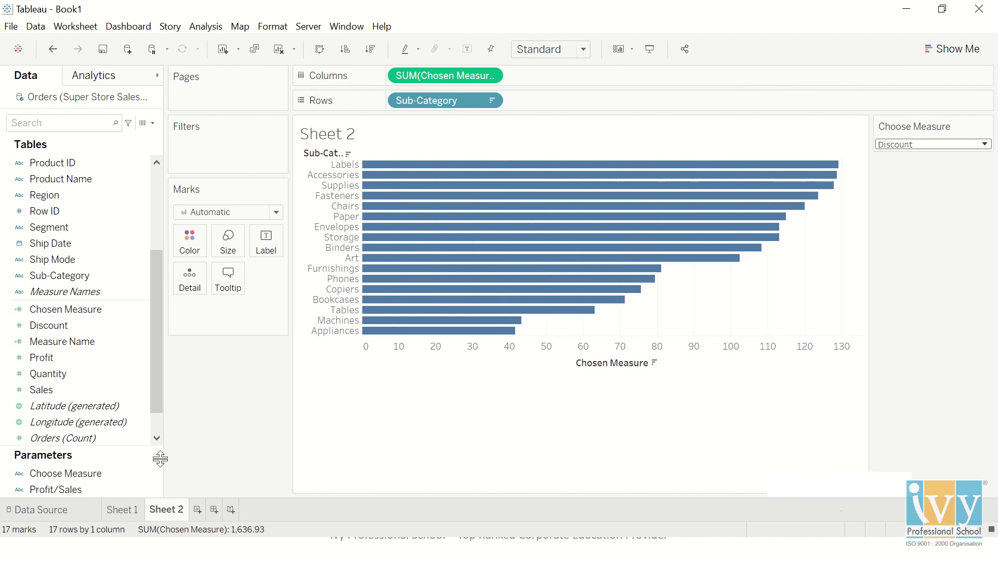
Step: Add Choose Measure to Columns as a header, hiding the value axis and its field label
click(55, 476)
drag(55, 476, 386, 77)
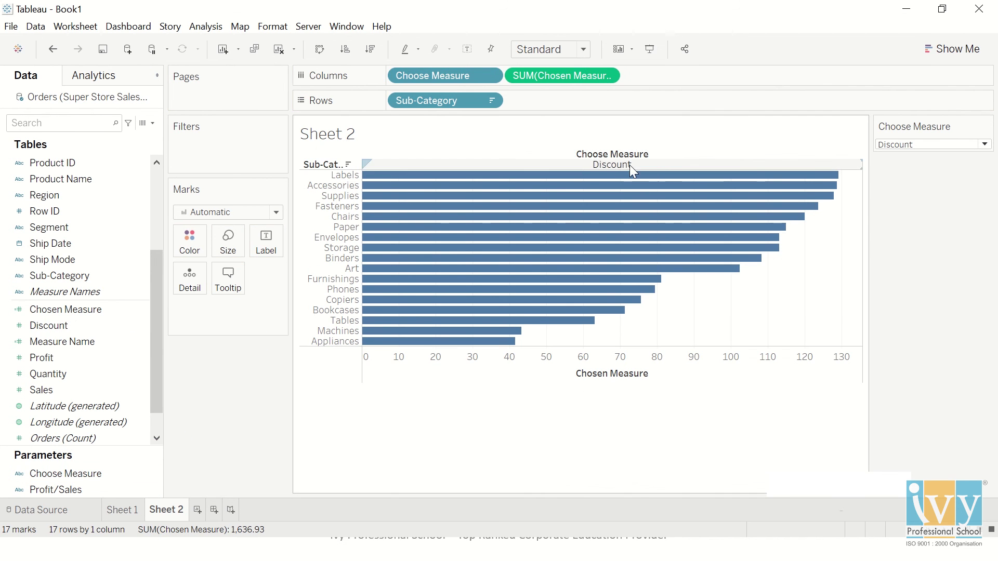
right_click(588, 356)
click(636, 441)
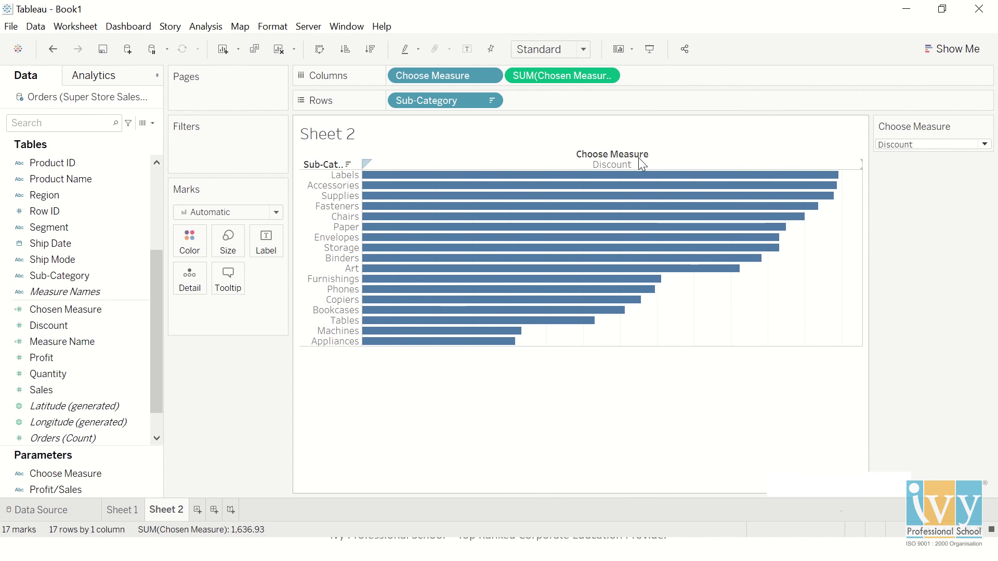
right_click(613, 153)
click(665, 215)
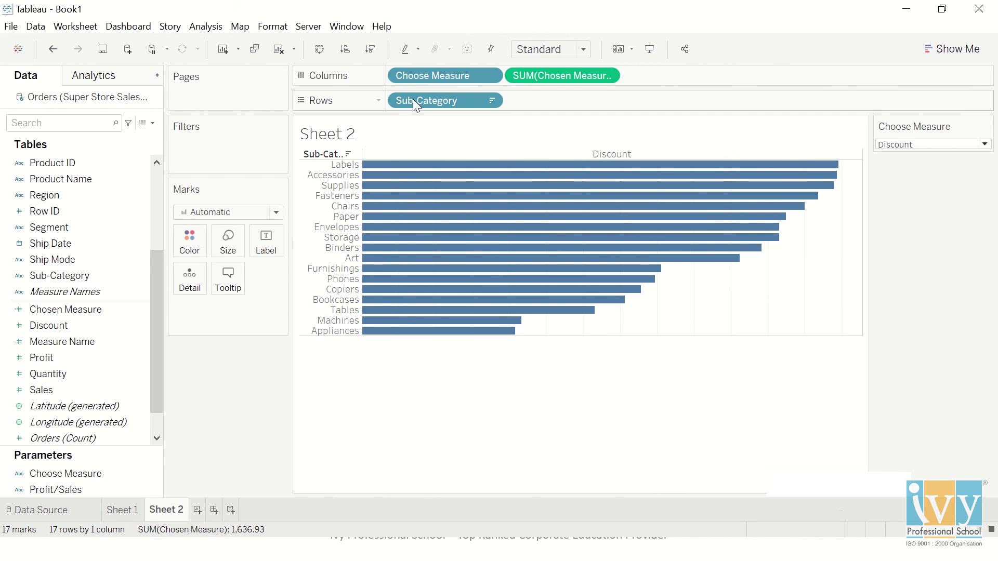
Step: Swap rows and columns for vertical bars, hide the row field label and widen the header
click(320, 49)
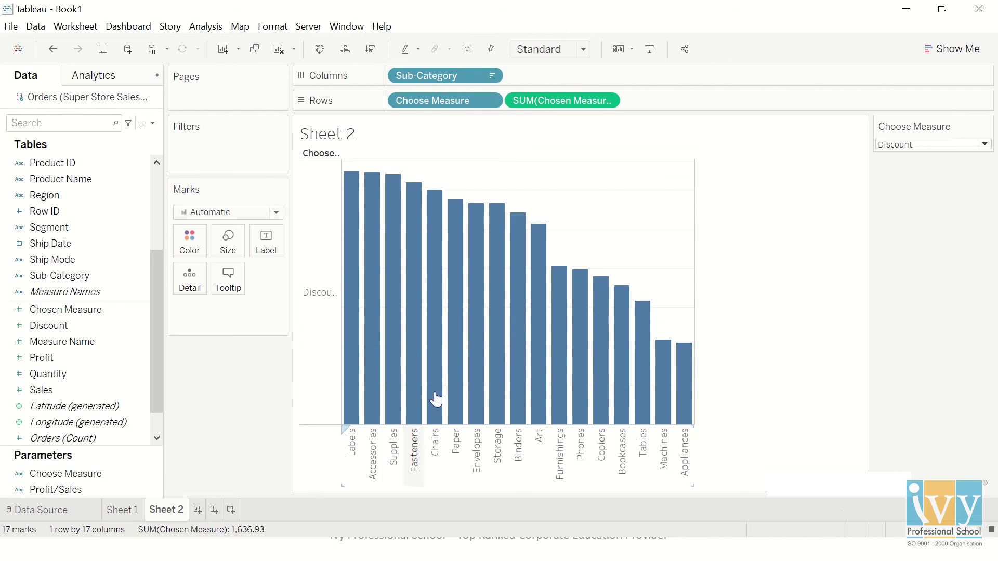
right_click(322, 156)
click(359, 218)
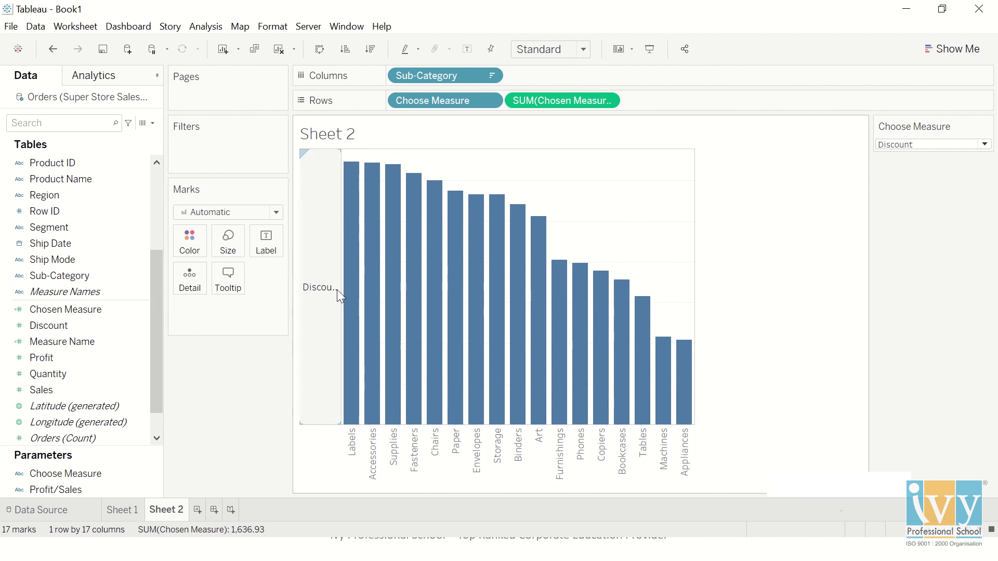
drag(339, 289, 374, 305)
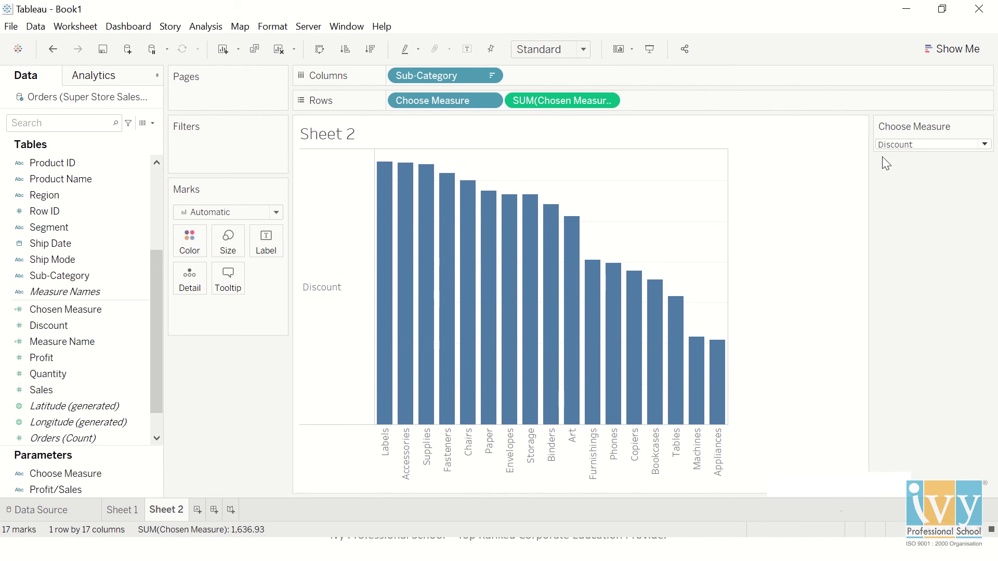
Step: Set the Choose Measure control to Profit, then to Sales
click(900, 145)
click(902, 167)
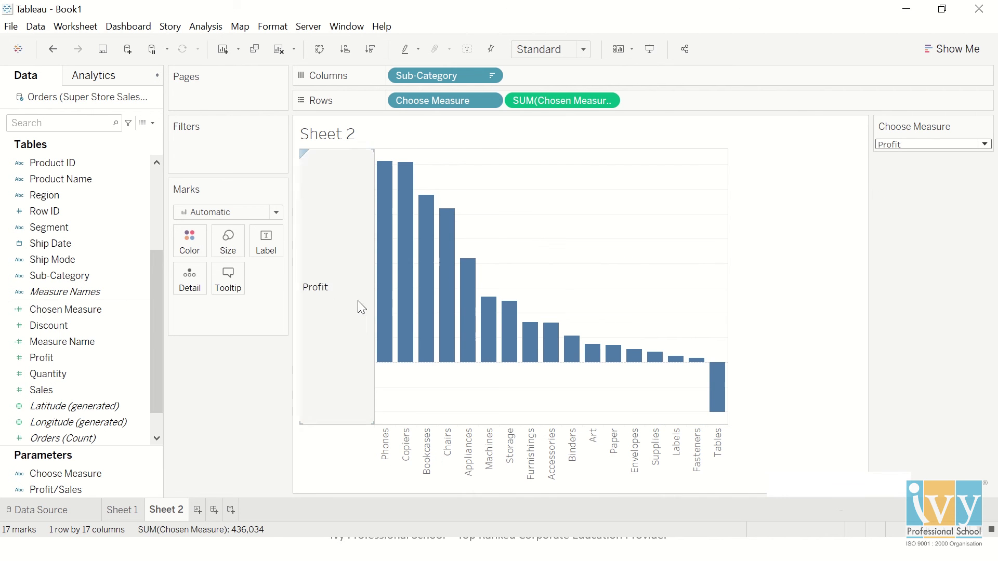
click(895, 144)
click(912, 157)
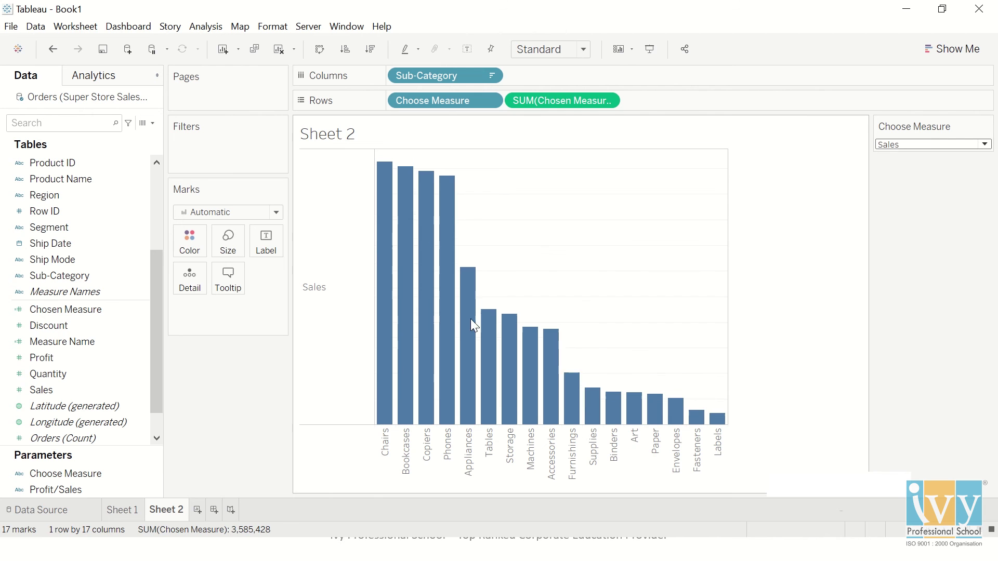